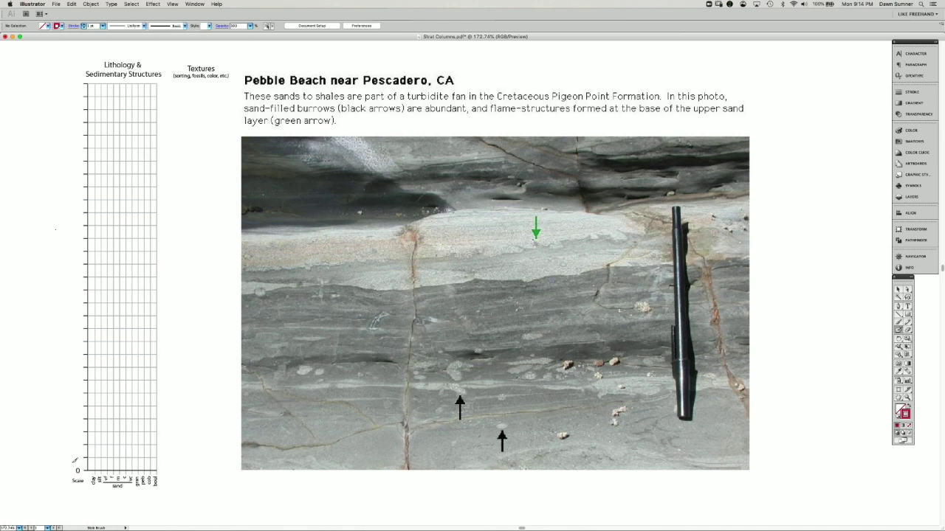
Circle the scale's 0 in red and handwrite 'thick-ness' beside the column grid.
mouse_move(73, 460)
left_mouse_down()
mouse_move(68, 490)
mouse_move(86, 491)
mouse_move(76, 454)
left_mouse_up()
mouse_move(44, 428)
left_mouse_down()
mouse_move(45, 443)
mouse_move(64, 428)
mouse_move(62, 447)
mouse_move(79, 423)
left_mouse_up()
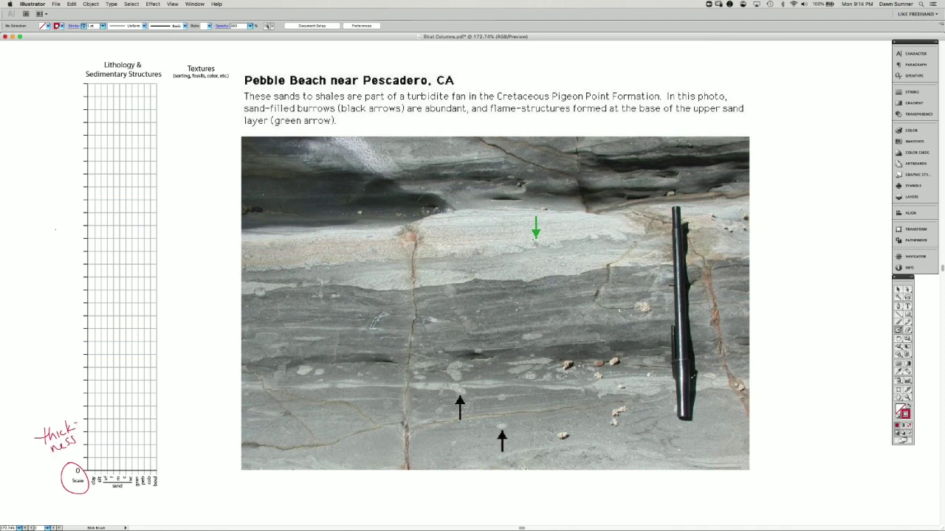
Mark the pen's base and top, and write 15cm beside the pen and the column.
left_click_drag(683, 419, 694, 419)
mouse_move(665, 207)
left_mouse_down()
mouse_move(685, 207)
mouse_move(699, 246)
mouse_move(725, 232)
mouse_move(720, 248)
mouse_move(744, 246)
left_mouse_up()
left_click_drag(59, 253, 86, 252)
Draw a double-headed arrow under the grain-size axis labelled 'Grain size'.
mouse_move(96, 494)
left_mouse_down()
mouse_move(167, 488)
mouse_move(160, 498)
left_mouse_up()
mouse_move(98, 487)
left_mouse_down()
mouse_move(90, 508)
mouse_move(157, 501)
mouse_move(151, 510)
mouse_move(181, 509)
left_mouse_up()
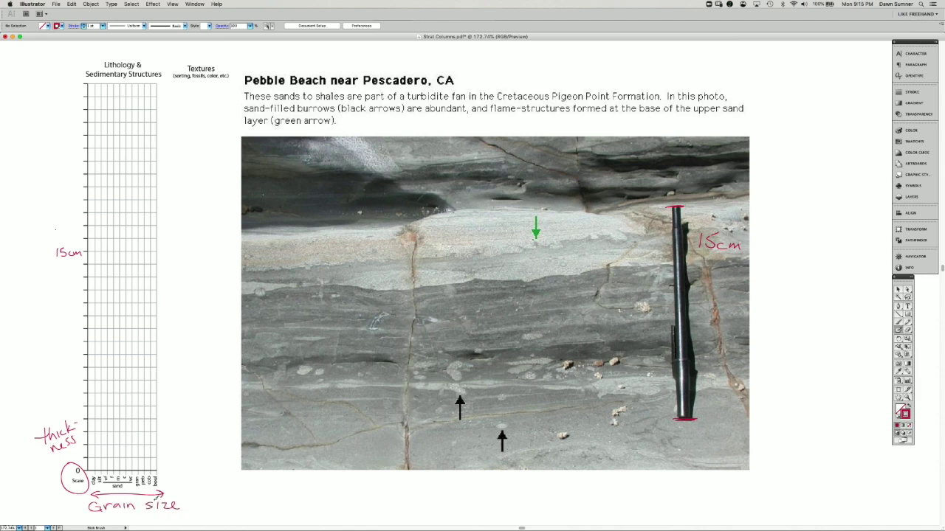
left_click(158, 497)
Span the lower sand bed with a 'vf sand' double arrow, then draw the column's base line and bed edge.
mouse_move(327, 292)
left_mouse_down()
mouse_move(328, 451)
mouse_move(336, 437)
left_mouse_up()
left_click_drag(327, 289, 336, 297)
mouse_move(337, 318)
left_mouse_down()
mouse_move(380, 325)
mouse_move(386, 314)
left_mouse_up()
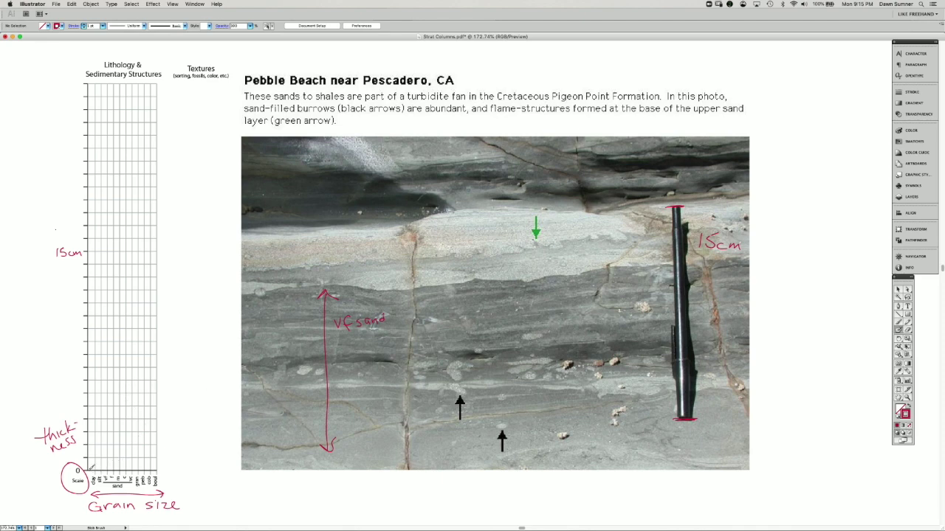
left_click_drag(89, 470, 249, 467)
left_click_drag(110, 467, 112, 340)
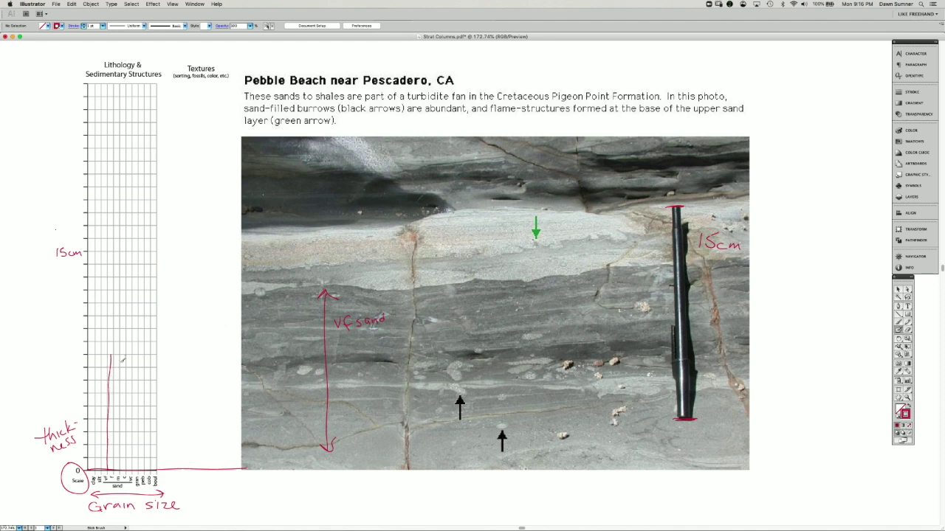
Extend the bed's outline up the column to 15cm, undoing one stray stroke.
left_click_drag(113, 351, 103, 329)
key("super+z")
left_click_drag(113, 353, 110, 248)
Circle the burrow at the black arrow, label it 'Burrows', and lengthen the lamination dash.
mouse_move(461, 382)
left_mouse_down()
mouse_move(444, 382)
mouse_move(449, 393)
mouse_move(473, 397)
mouse_move(453, 382)
left_mouse_up()
mouse_move(479, 402)
left_mouse_down()
mouse_move(479, 416)
mouse_move(531, 399)
mouse_move(533, 409)
left_mouse_up()
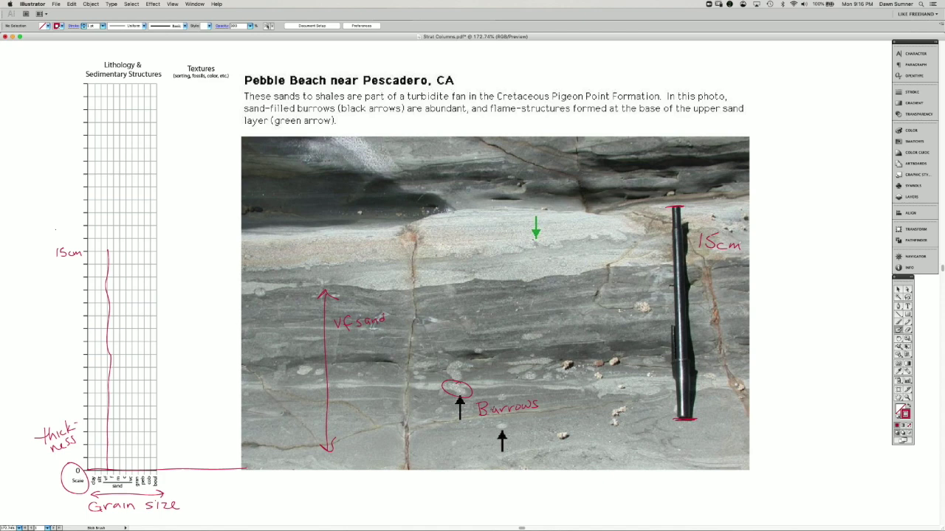
left_click_drag(517, 315, 581, 313)
Start the legend below the photo with 'Burrows : {'.
mouse_move(265, 477)
left_mouse_down()
mouse_move(264, 491)
mouse_move(313, 490)
mouse_move(325, 480)
mouse_move(363, 490)
left_mouse_up()
left_click(342, 480)
left_click(342, 487)
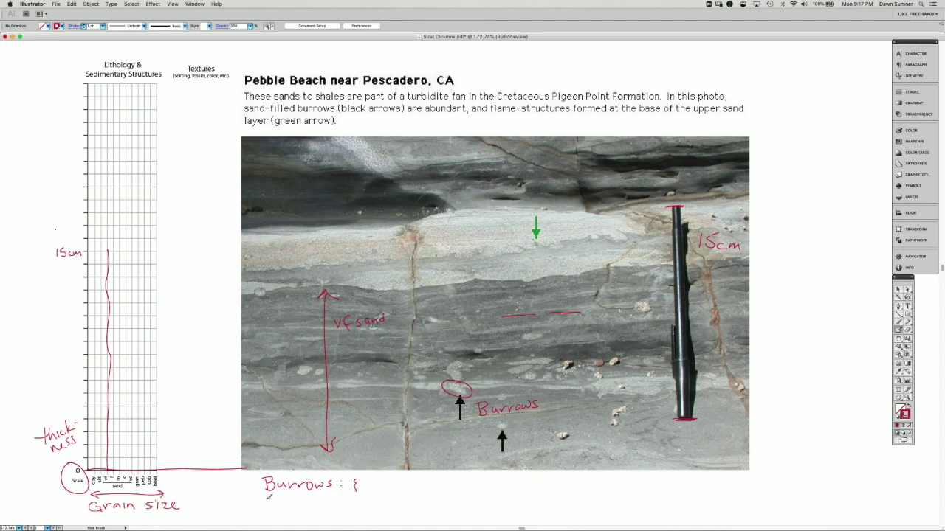
Add the legend entry 'Faint Planar lam ==' with its double-line symbol.
mouse_move(270, 497)
left_mouse_down()
mouse_move(266, 510)
mouse_move(298, 509)
left_mouse_up()
left_click_drag(294, 501, 326, 510)
mouse_move(327, 503)
left_mouse_down()
mouse_move(442, 497)
mouse_move(394, 506)
mouse_move(444, 503)
left_mouse_up()
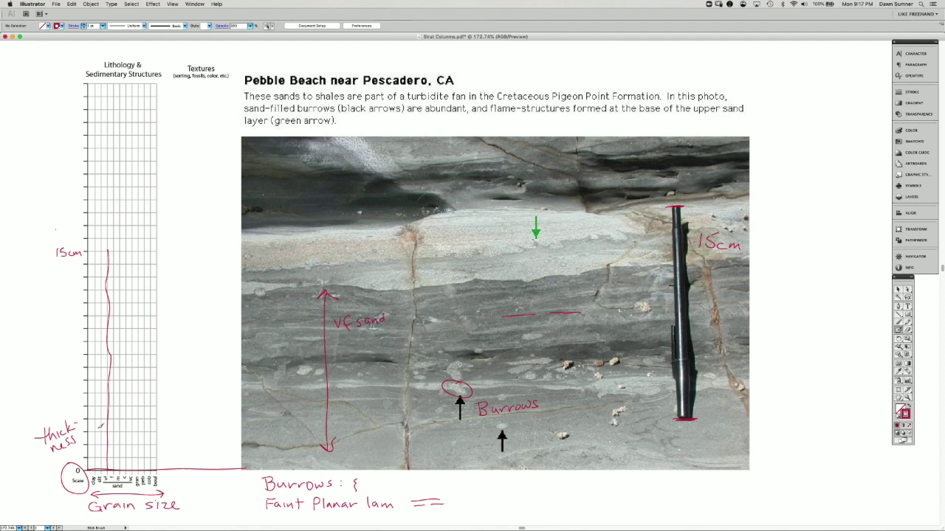
Draw burrow braces at intervals up the column to 15cm, redrawing one misdrawn mark.
left_click_drag(99, 431, 98, 440)
left_click_drag(102, 381, 99, 402)
key("super+z")
left_click_drag(103, 383, 99, 399)
mouse_move(99, 345)
left_mouse_down()
mouse_move(97, 364)
mouse_move(106, 362)
left_mouse_up()
left_click_drag(97, 248, 95, 260)
left_click_drag(96, 320, 94, 334)
Add double-dash lamination symbols below 15cm and lower in the column.
left_click_drag(94, 271, 104, 274)
left_click_drag(92, 276, 104, 276)
left_click_drag(92, 369, 105, 372)
Trace the bed-top contact across the photo, label it 'vfs m.s.', and add a cross at the column base.
mouse_move(260, 287)
left_mouse_down()
mouse_move(255, 294)
mouse_move(264, 290)
left_mouse_up()
mouse_move(285, 285)
left_mouse_down()
mouse_move(380, 290)
mouse_move(478, 279)
left_mouse_up()
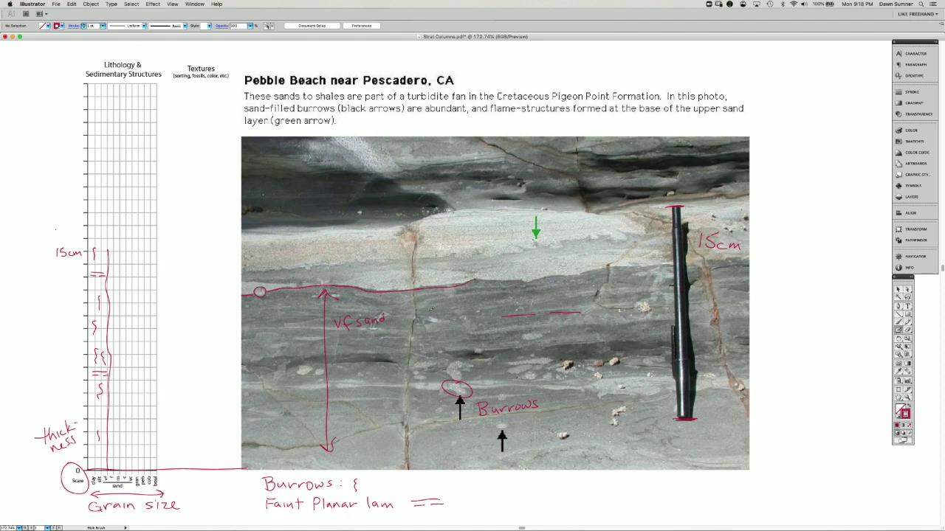
left_click_drag(380, 282, 402, 282)
left_click_drag(351, 266, 368, 272)
mouse_move(89, 441)
left_mouse_down()
mouse_move(110, 440)
mouse_move(97, 449)
mouse_move(109, 468)
left_mouse_up()
Mark the 15cm bed top and draw the column outline upward above it.
left_click_drag(87, 251, 119, 253)
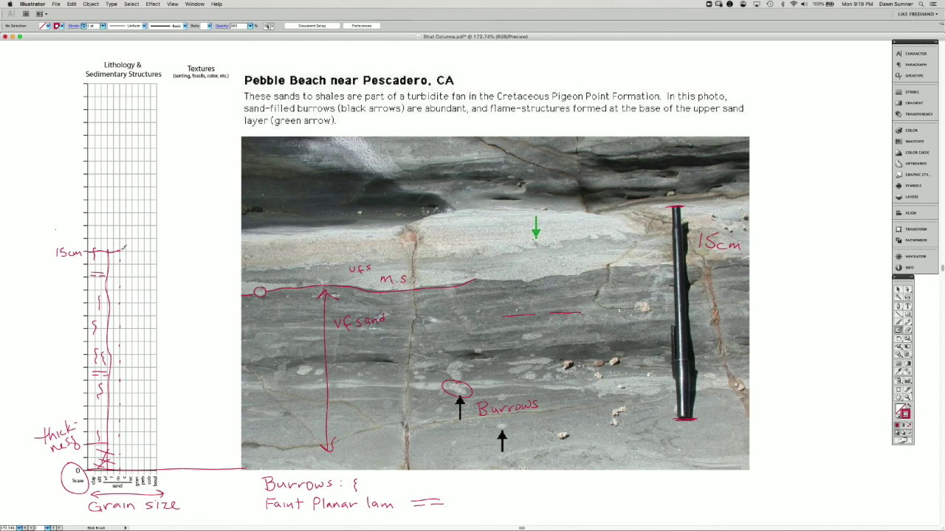
mouse_move(122, 248)
left_mouse_down()
mouse_move(121, 218)
mouse_move(109, 212)
left_mouse_up()
left_click_drag(108, 211, 112, 199)
Label the upper column contact 'Grad. Change' with a leader line and trace the flame structures under the green arrow.
mouse_move(122, 213)
left_mouse_down()
mouse_move(171, 208)
mouse_move(110, 214)
left_mouse_up()
mouse_move(185, 205)
left_mouse_down()
mouse_move(181, 216)
mouse_move(206, 215)
mouse_move(207, 203)
mouse_move(184, 230)
mouse_move(227, 230)
left_mouse_up()
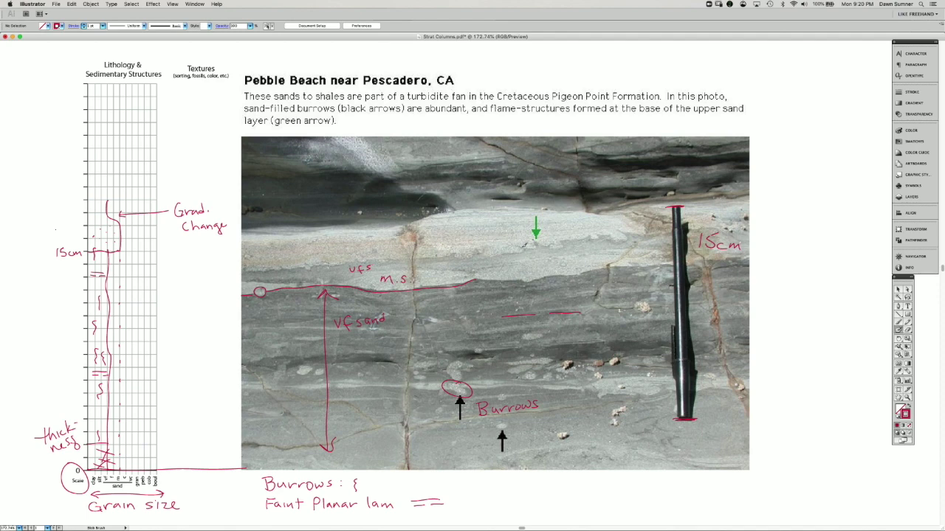
mouse_move(523, 245)
left_mouse_down()
mouse_move(603, 231)
mouse_move(622, 241)
mouse_move(631, 236)
mouse_move(622, 226)
mouse_move(624, 238)
mouse_move(642, 233)
left_mouse_up()
Dash planar laminations in the upper sand and add 'Flame: λ' to the legend.
left_click_drag(453, 225, 493, 224)
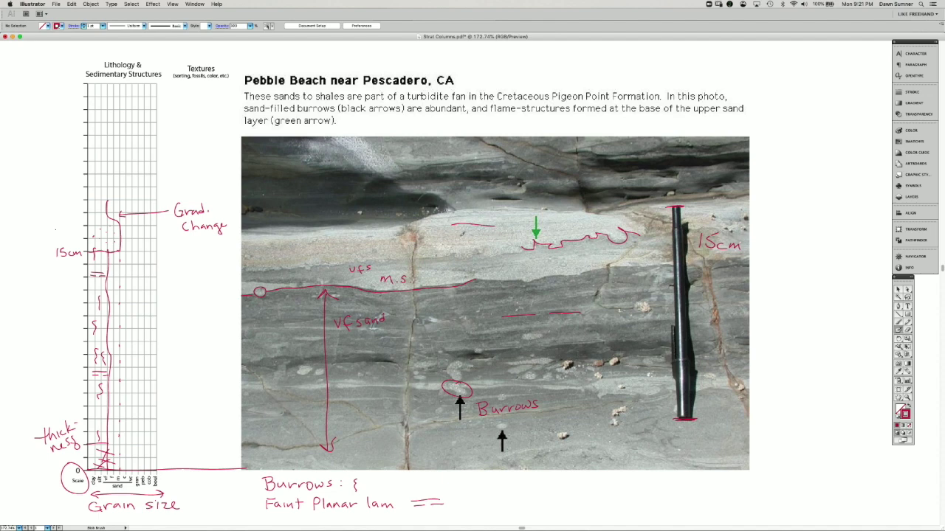
left_click_drag(502, 223, 532, 220)
mouse_move(498, 478)
left_mouse_down()
mouse_move(496, 489)
mouse_move(499, 477)
mouse_move(602, 480)
left_mouse_up()
left_click(561, 480)
left_click(561, 484)
Add the legend entry 'Planar lam: ==' with its double-line symbol.
mouse_move(500, 497)
left_mouse_down()
mouse_move(645, 495)
mouse_move(610, 501)
mouse_move(641, 501)
left_mouse_up()
left_click(588, 499)
left_click(588, 505)
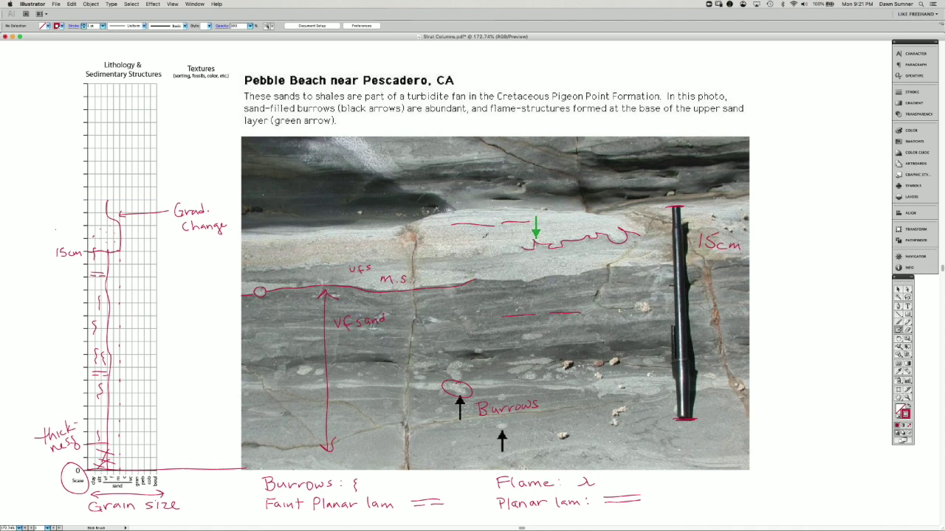
Write 'm.s.' on the photo's upper bed and mark lamination below the flame structures.
left_click_drag(486, 246, 506, 241)
left_click_drag(87, 199, 116, 198)
key("super+z")
mouse_move(588, 256)
left_mouse_down()
mouse_move(621, 255)
mouse_move(611, 251)
left_mouse_up()
Draw two lamination symbols in the column's upper bed and extend its outline up with a top edge.
left_click_drag(93, 219, 97, 215)
left_click_drag(92, 202, 103, 206)
left_click_drag(123, 194, 123, 146)
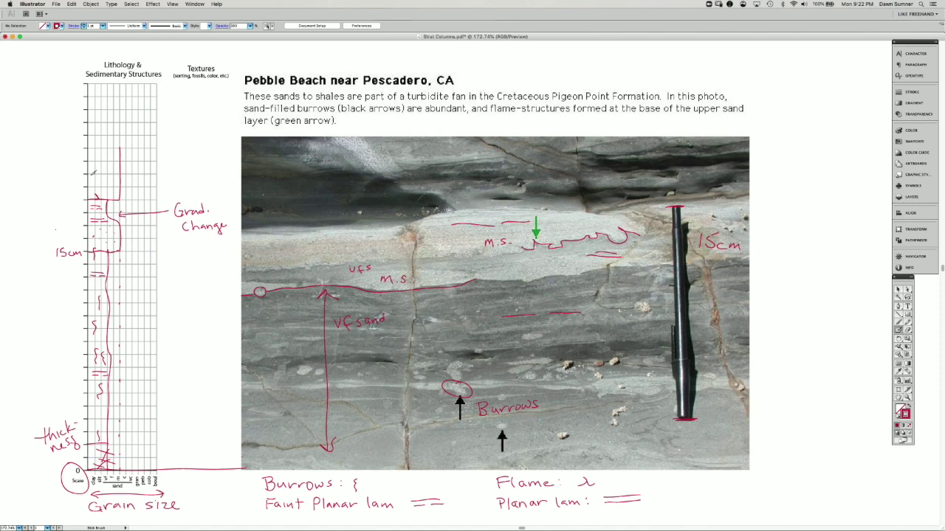
mouse_move(95, 163)
left_mouse_down()
mouse_move(117, 162)
mouse_move(102, 171)
left_mouse_up()
Mark a higher bed boundary and label the upper contact 'Abrupt change' with a leader line.
left_click_drag(93, 151, 113, 153)
left_click_drag(124, 199, 173, 178)
mouse_move(171, 165)
left_mouse_down()
mouse_move(205, 155)
mouse_move(205, 139)
mouse_move(180, 171)
mouse_move(223, 158)
left_mouse_up()
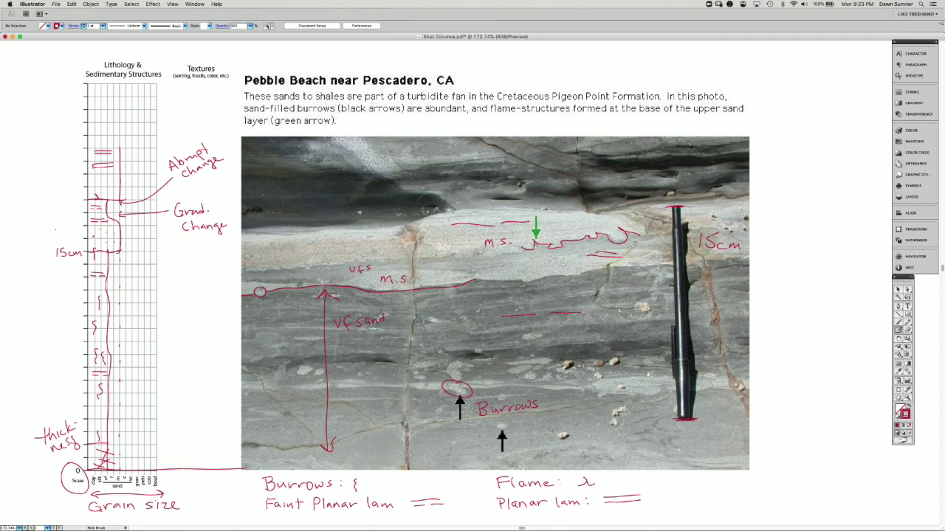
Add an arrowed leader from the 15cm contact labelled 'Abrupt'.
left_click_drag(117, 252, 176, 264)
left_click_drag(122, 248, 122, 256)
mouse_move(178, 267)
left_mouse_down()
mouse_move(182, 253)
mouse_move(186, 263)
mouse_move(202, 253)
mouse_move(218, 263)
mouse_move(224, 247)
left_mouse_up()
Add an arrowed leader from the column's wobbly edge with the note 'Bad drawing'.
left_click_drag(112, 311, 178, 316)
left_click_drag(120, 310, 120, 319)
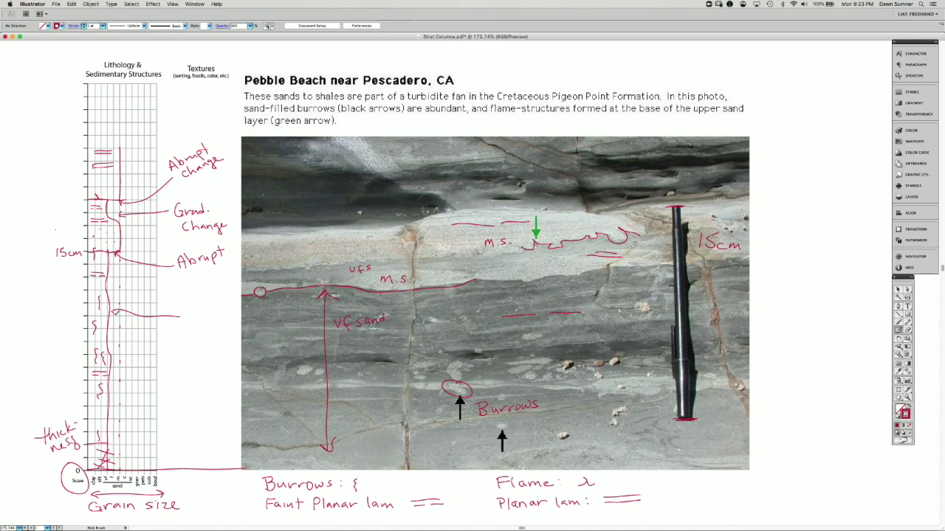
left_click_drag(186, 310, 187, 321)
mouse_move(195, 315)
left_mouse_down()
mouse_move(208, 313)
mouse_move(207, 302)
left_mouse_up()
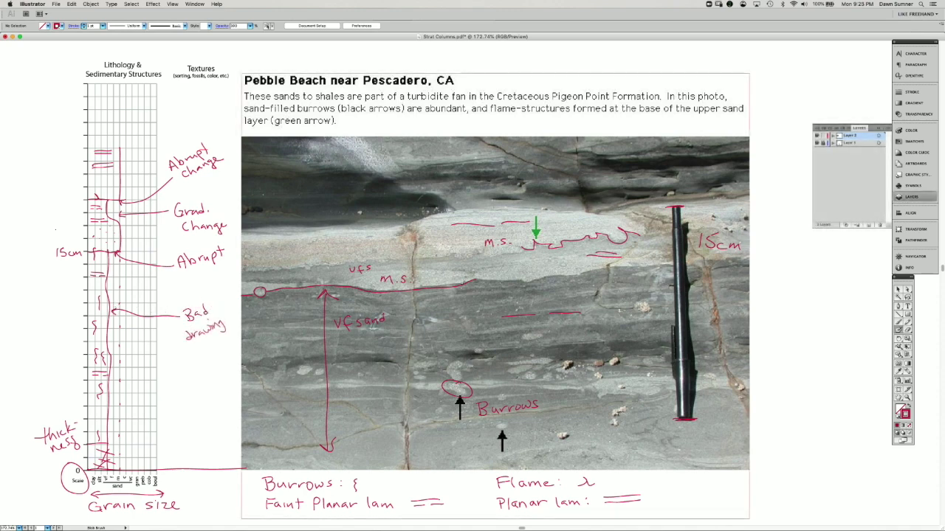